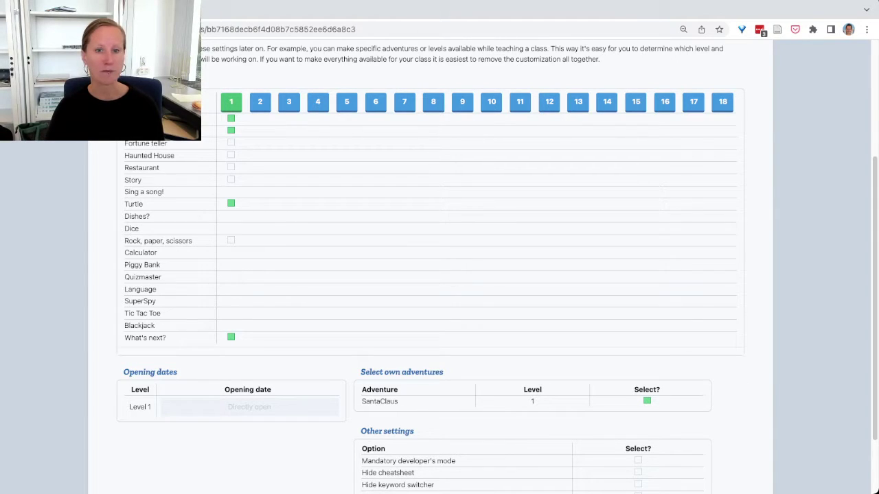
Step: Make level 2 available to the class and deselect its Haunted House, Restaurant and Story adventures
left_click(259, 102)
left_click(259, 155)
left_click(259, 167)
left_click(259, 179)
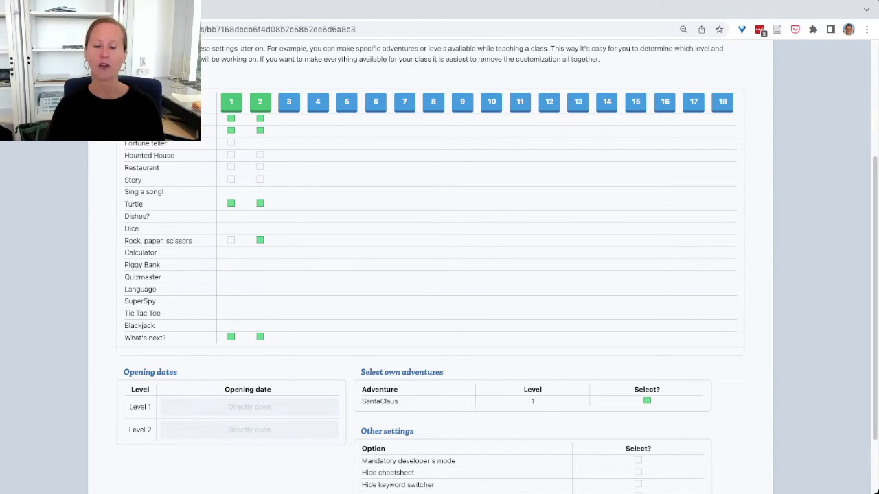
Step: Set the opening date of level 2 to 10/07/2022
left_click(249, 430)
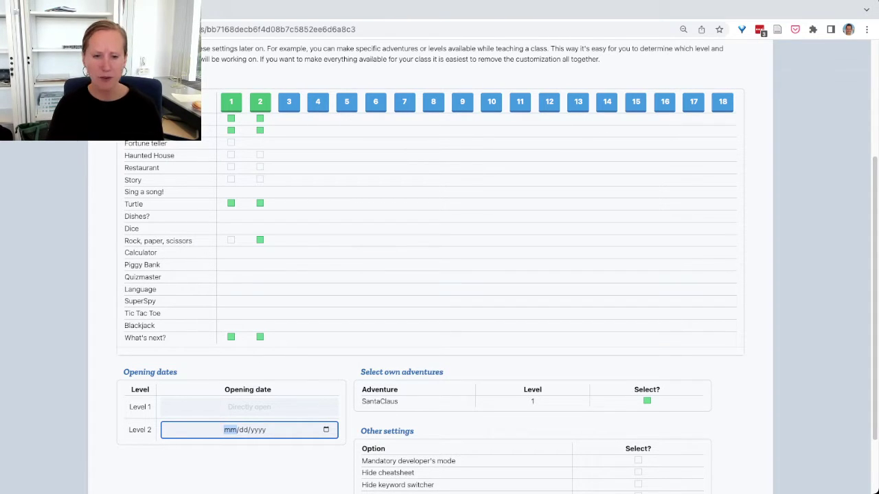
type("10072022")
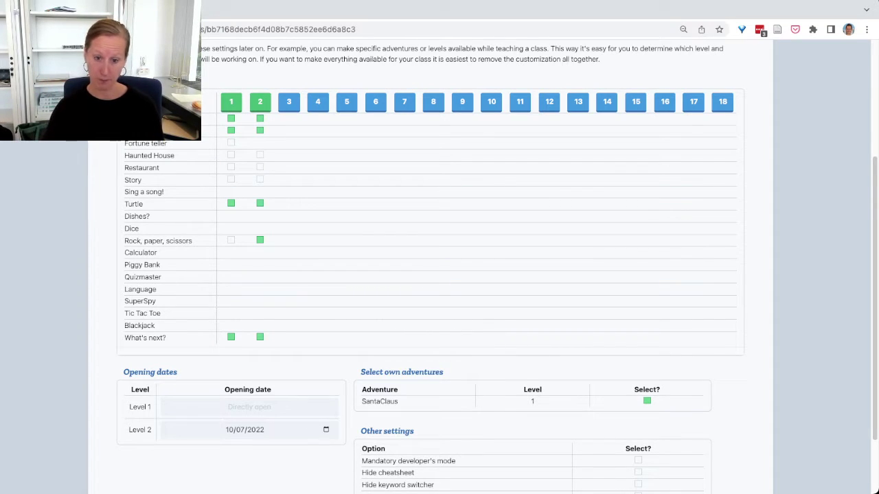
Step: Hide the puzzle and quiz for the class, and reload the student's Level 1 page in Safari
scroll(440, 274, "down", 2)
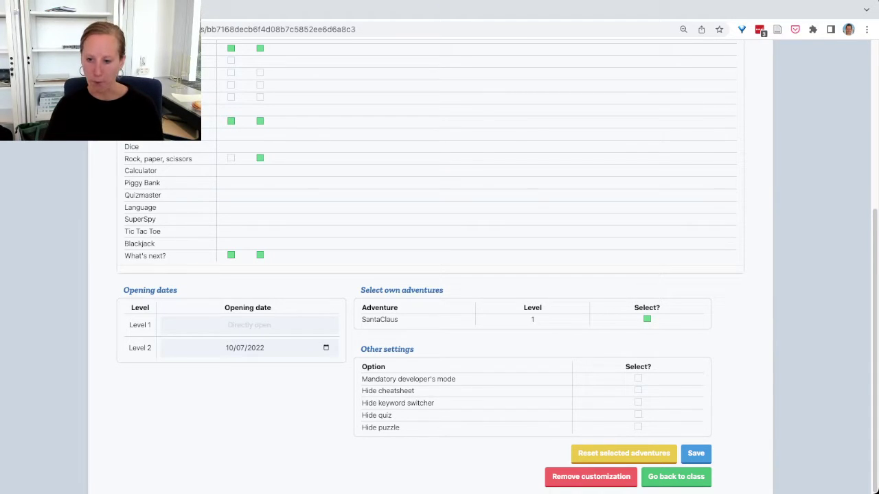
left_click(638, 427)
left_click(638, 415)
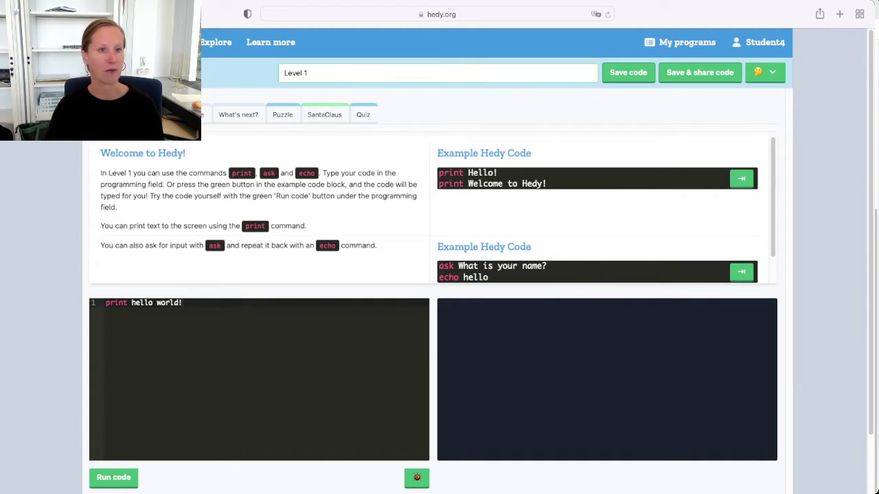
key("super+r")
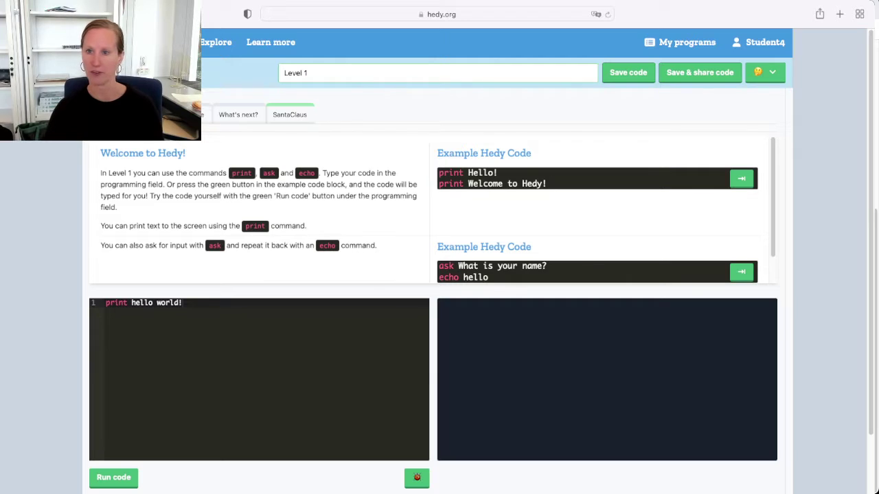
Step: View the cheatsheet on the student's page, hide it in the class settings in Chrome, and reload the student page in Safari
left_click(764, 73)
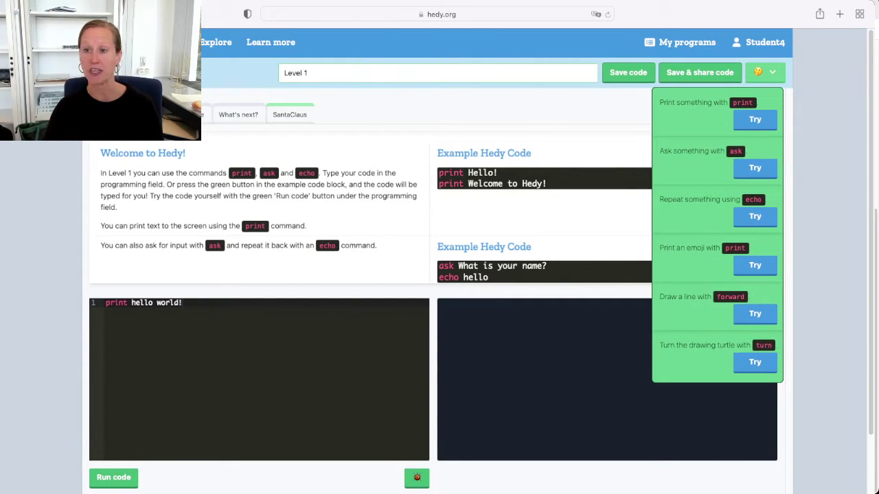
left_click(765, 73)
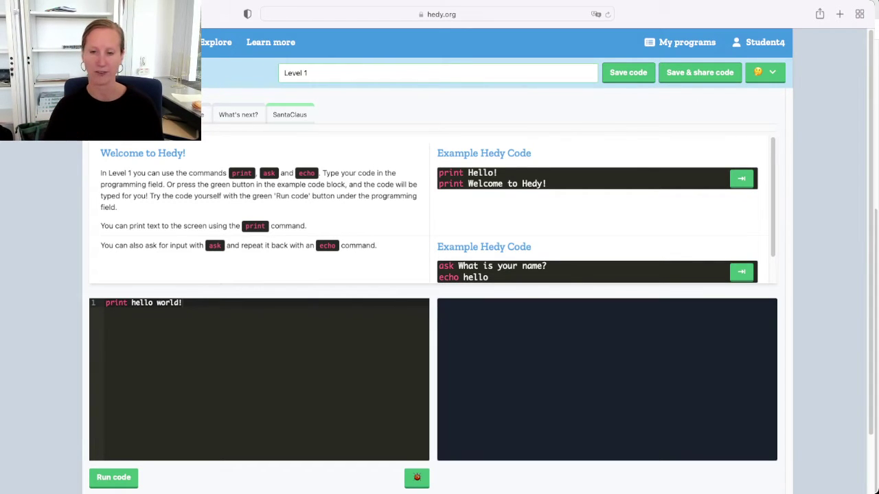
key("super+Tab")
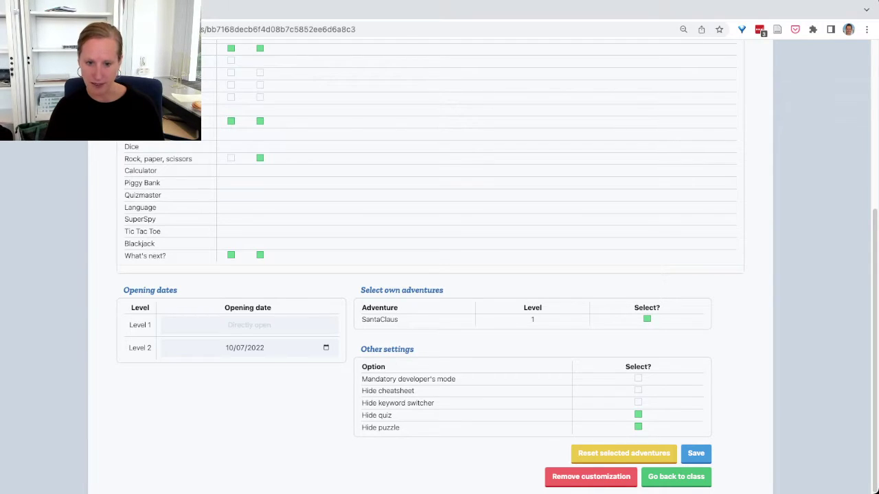
left_click(638, 390)
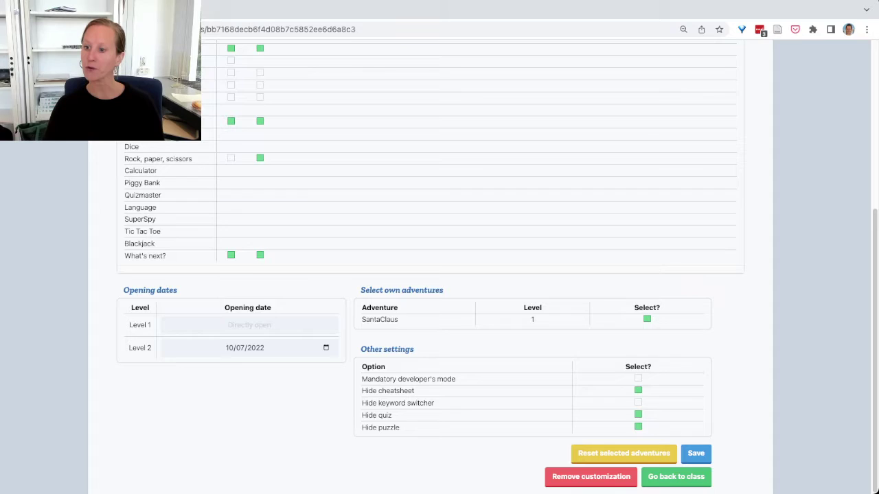
key("super+Tab")
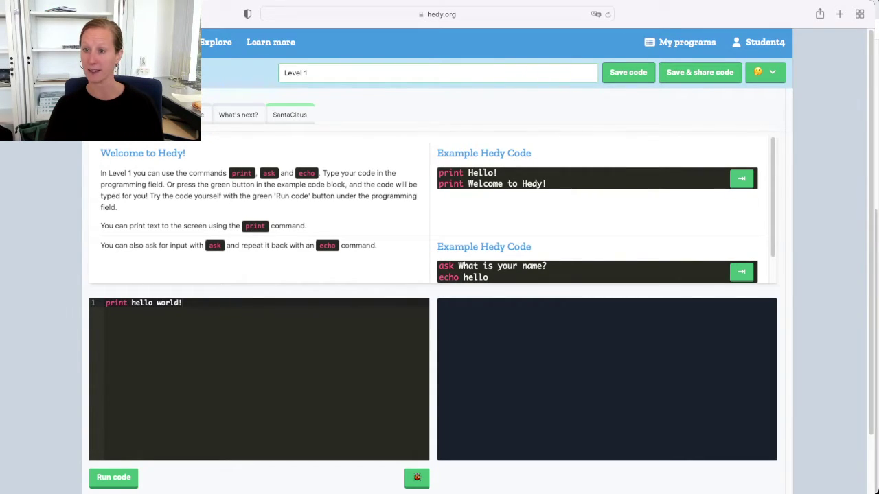
key("super+r")
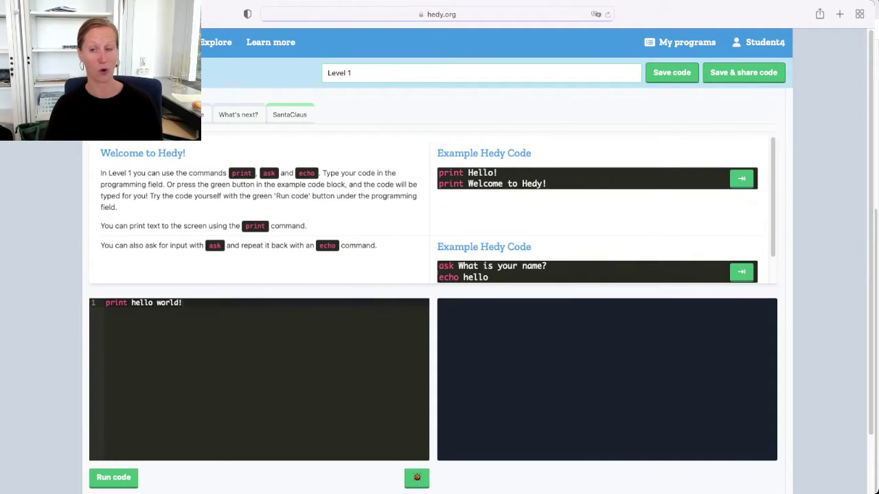
Step: Set the student's preferred language to Nederlands in the personal settings and update the profile
left_click(759, 42)
left_click(741, 103)
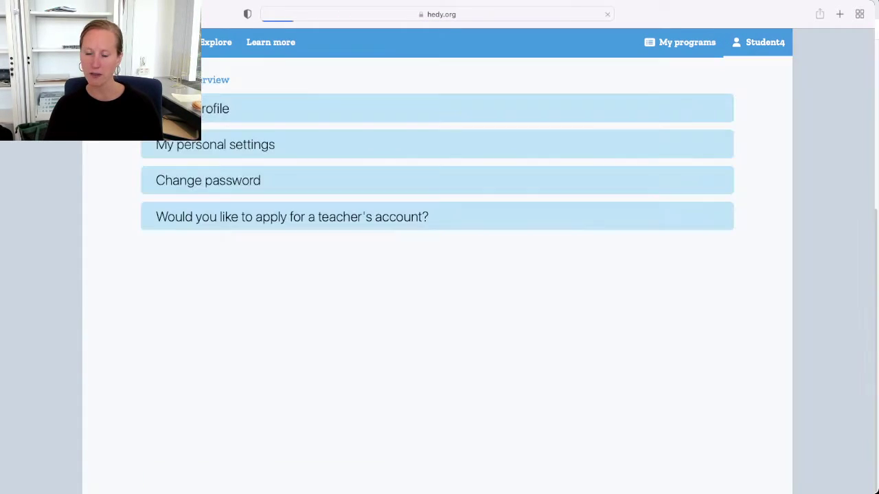
left_click(466, 261)
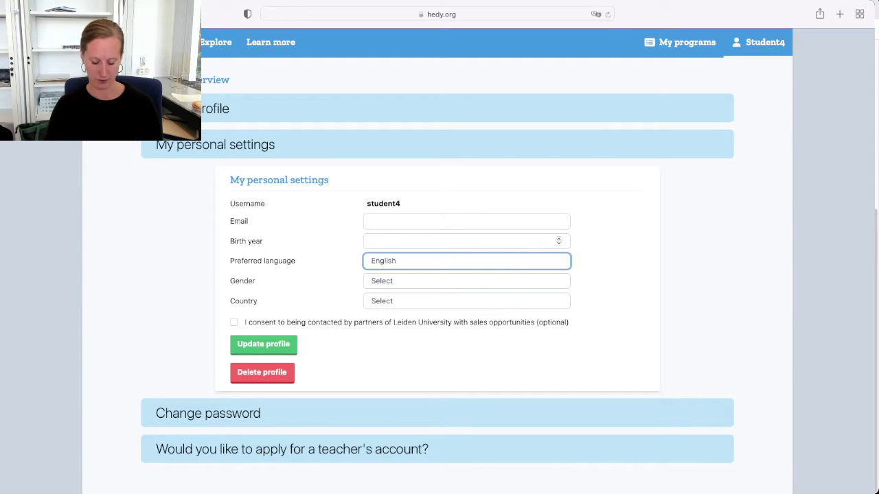
left_click(466, 261)
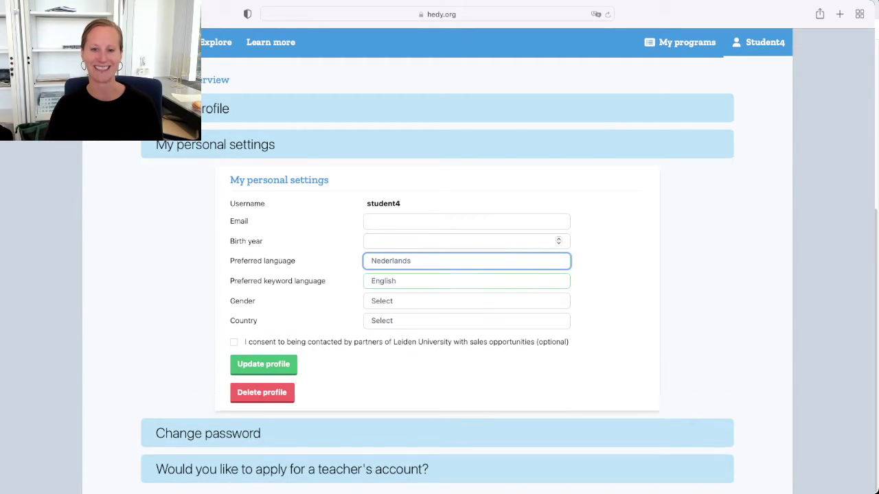
left_click(263, 364)
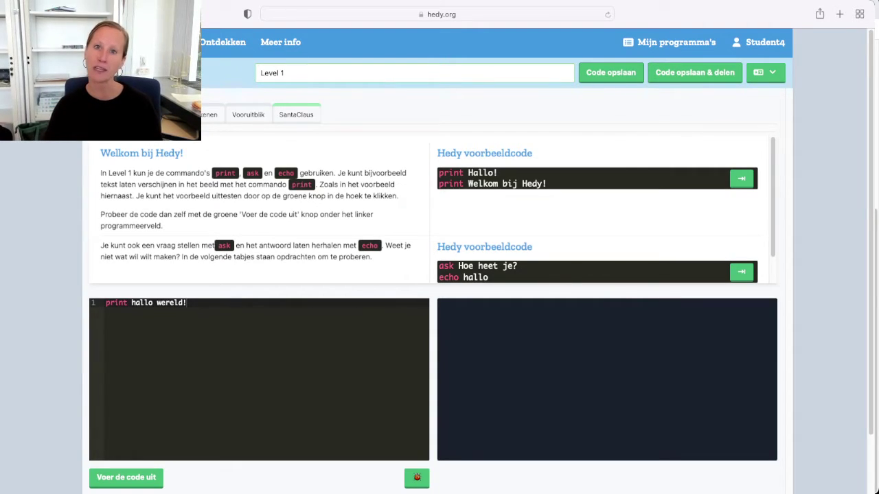
Step: Switch the Level 1 command keywords from English to Dutch and back to English on the student's page
left_click(766, 72)
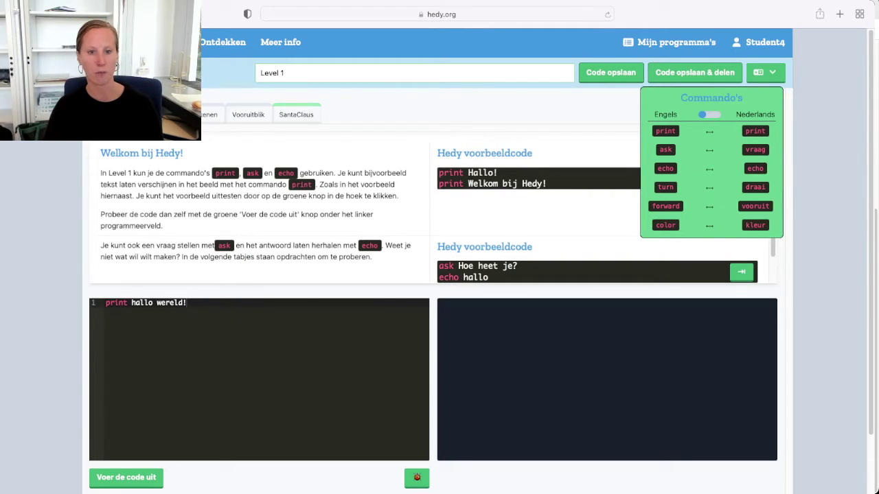
left_click(709, 114)
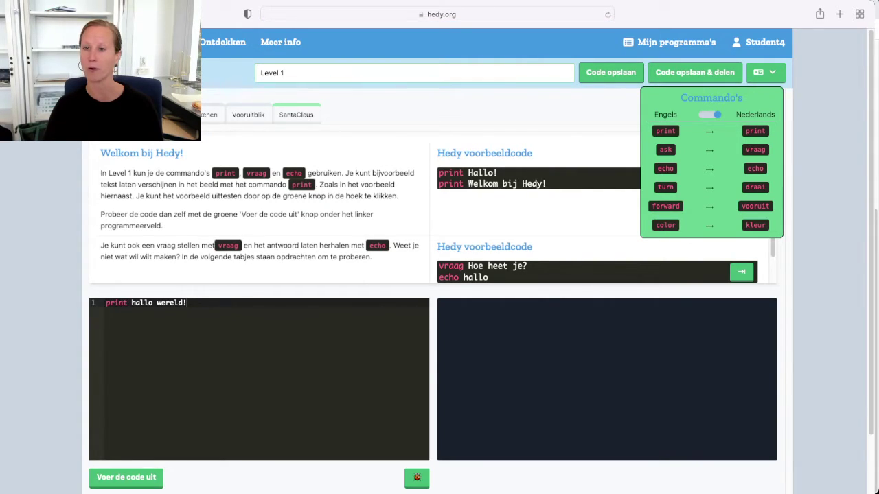
left_click(709, 114)
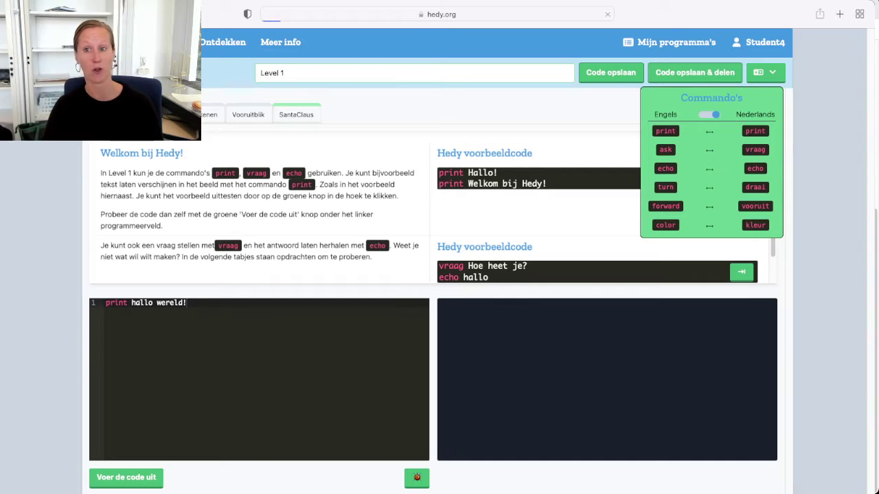
left_click(766, 73)
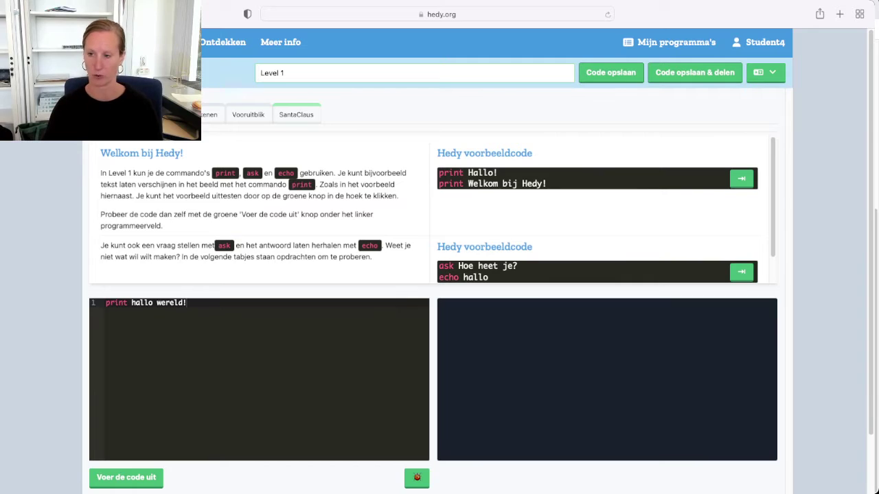
Step: Return to the class customization page in Chrome and hide the keyword switcher
key("super+Tab")
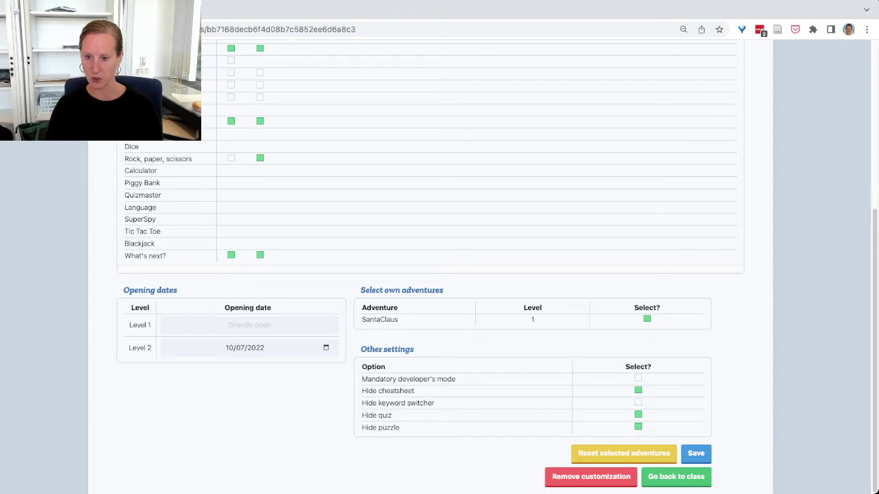
left_click(638, 402)
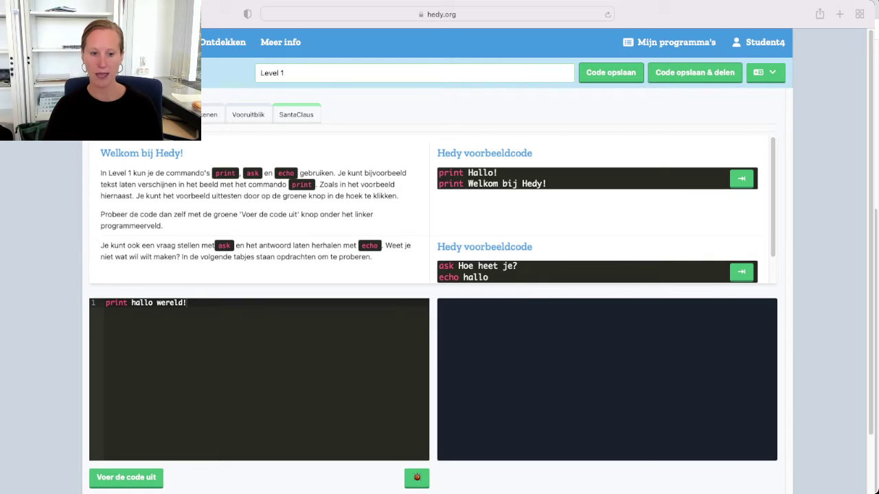
Step: Try the developer's mode (Programmeursmodus) on the student's Level 1 page
scroll(440, 275, "down", 3)
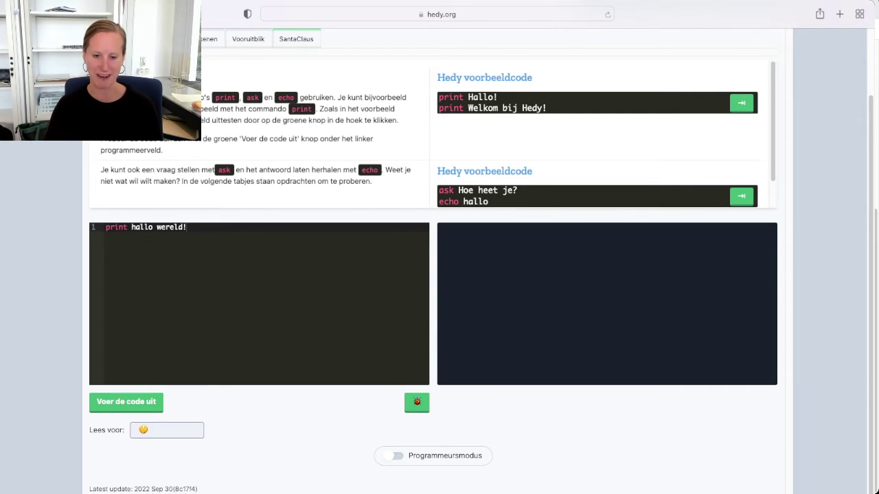
left_click(394, 456)
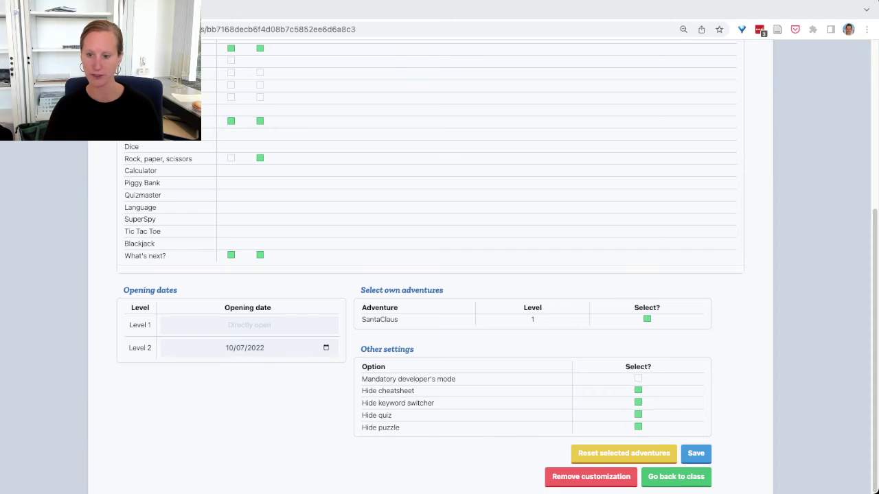
Step: Make developer's mode mandatory, save the class customization, and reload the student's Level 1 page in Safari
left_click(637, 378)
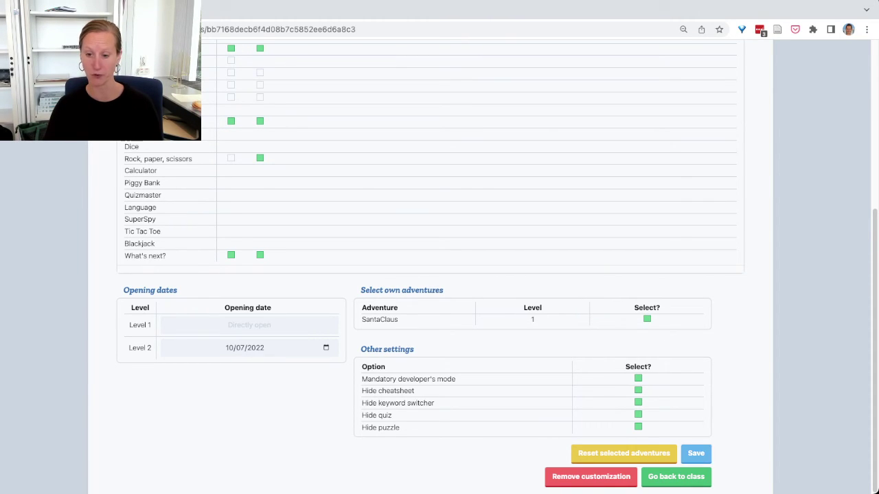
left_click(696, 453)
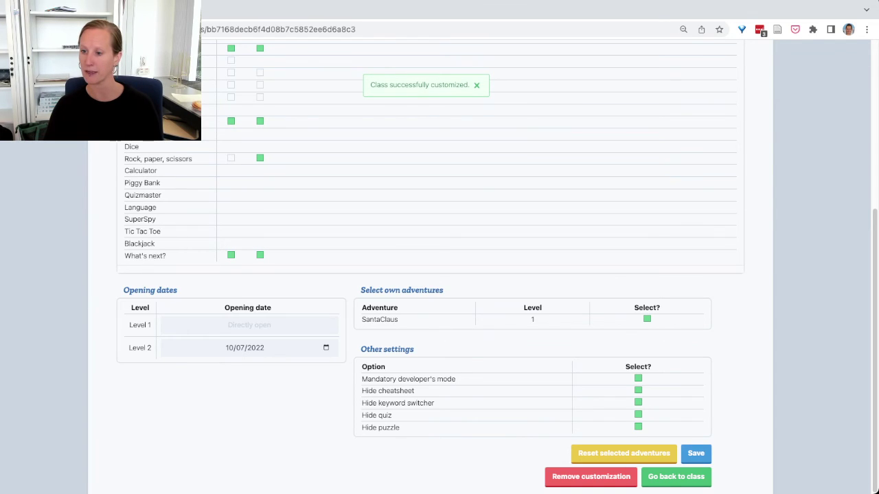
key("super+Tab")
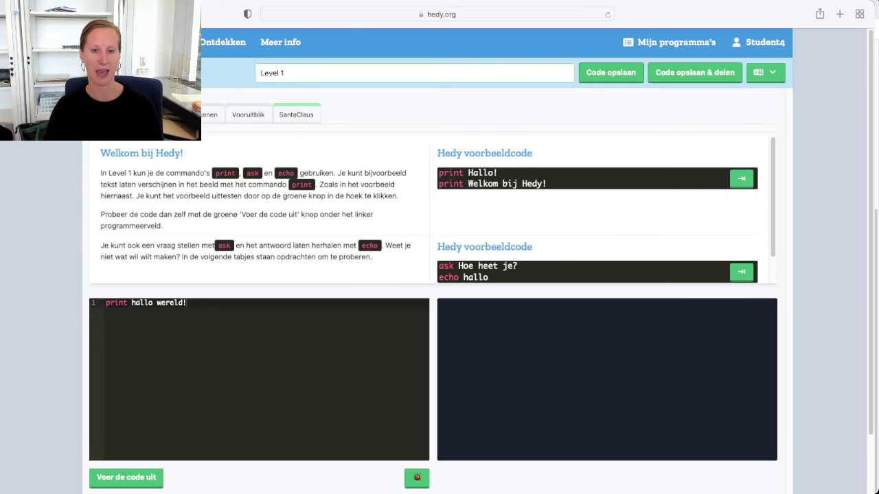
key("super+r")
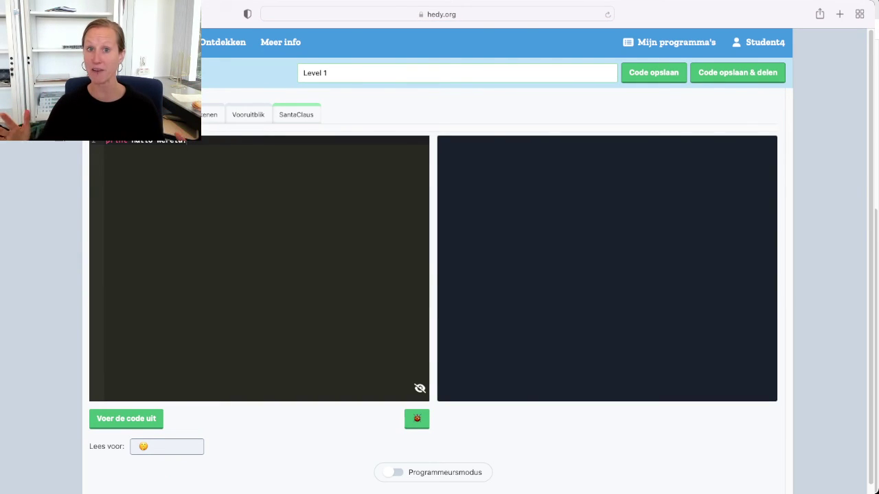